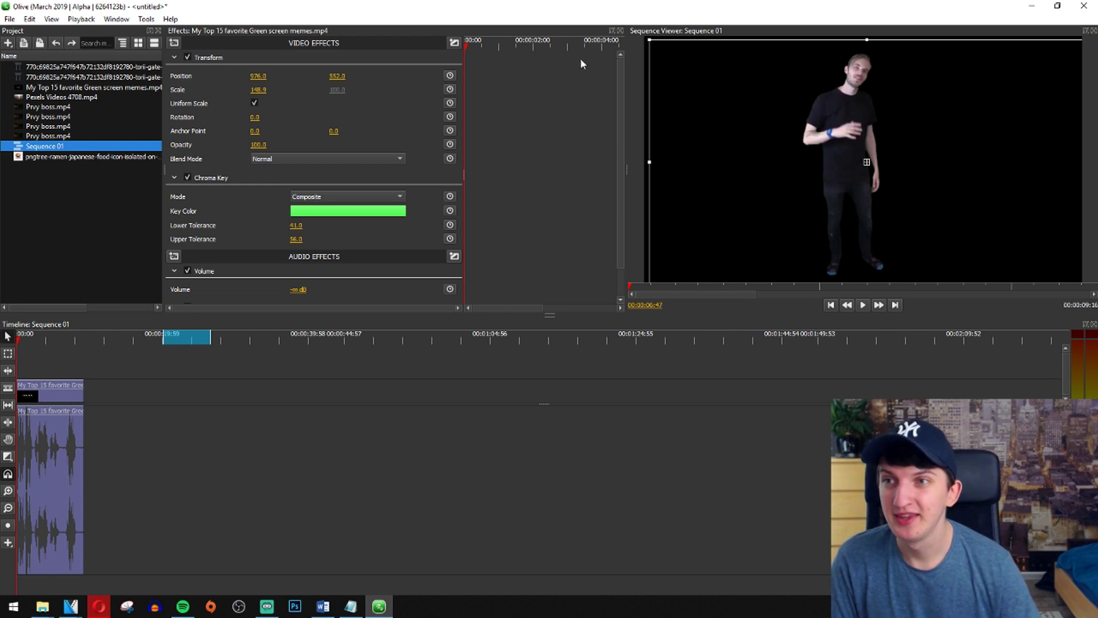
Step: Nudge the keyed clip in the viewer and add Distort > Shake (Intensity 25, Rotation 10) below Chroma Key
{"action": "left_click_drag", "start_coordinate": [853, 105], "coordinate": [866, 111]}
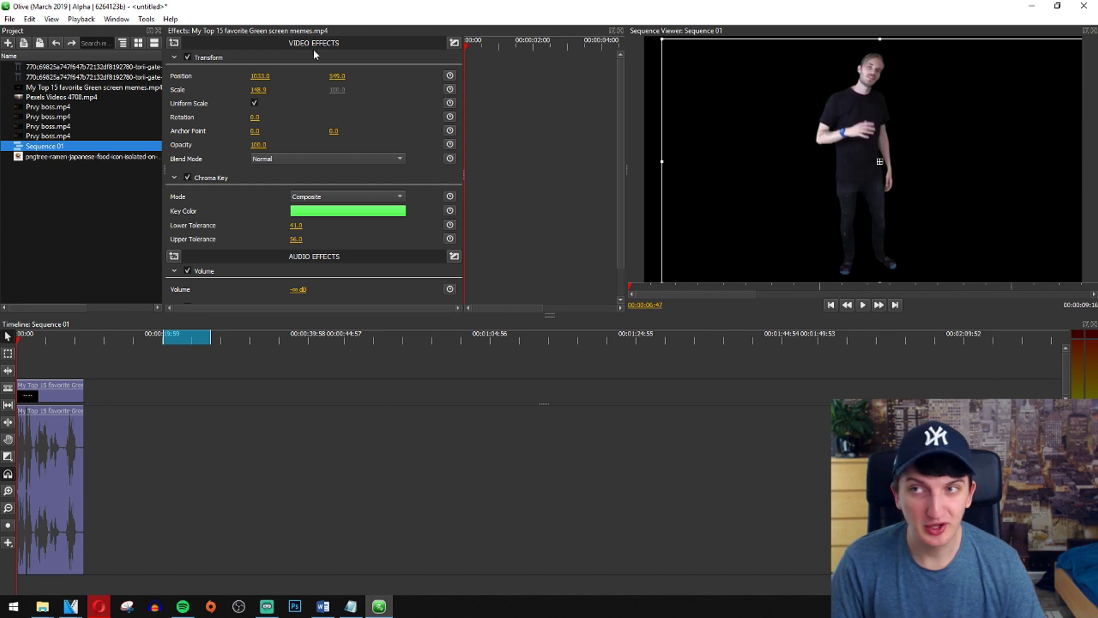
{"action": "left_click", "coordinate": [174, 43]}
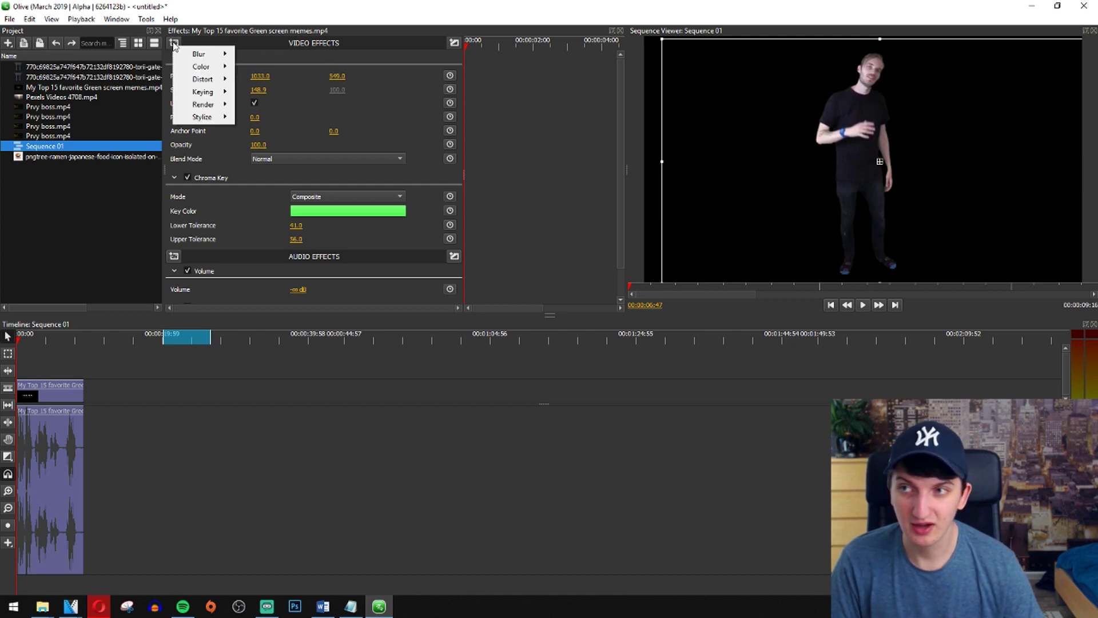
{"action": "mouse_move", "coordinate": [217, 88]}
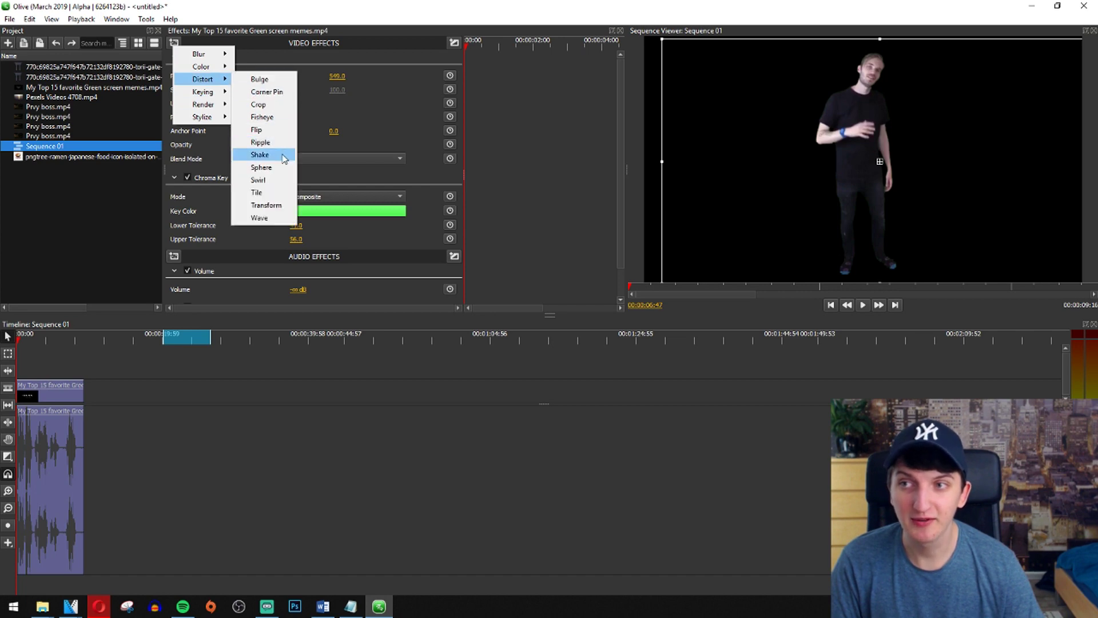
{"action": "left_click", "coordinate": [283, 156]}
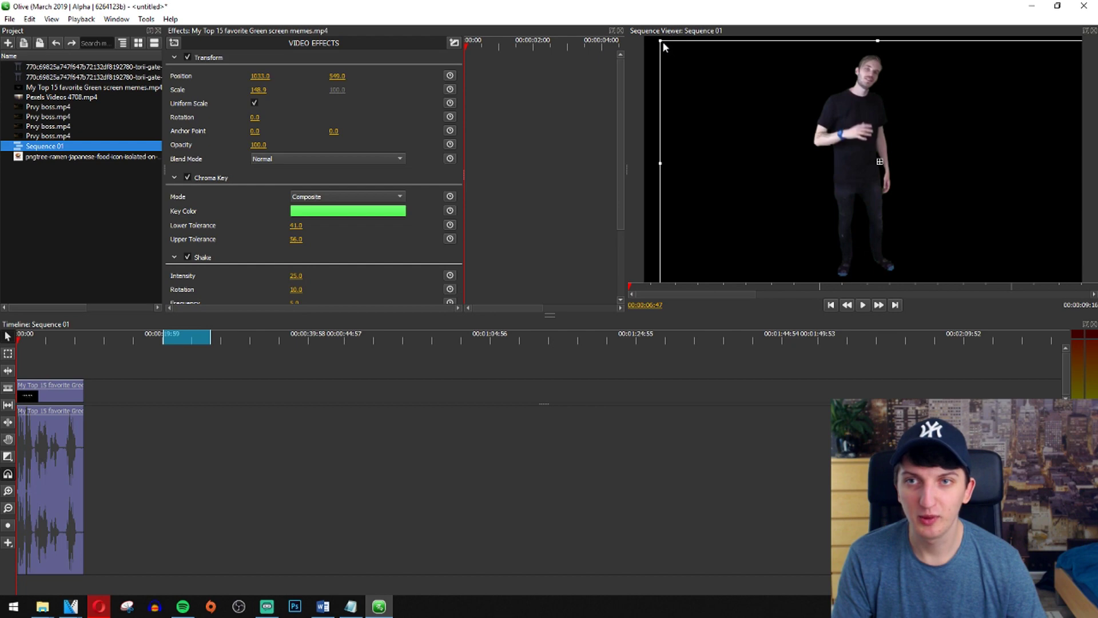
Step: Scale the clip down to 133.4 and preview playback
{"action": "left_click_drag", "start_coordinate": [662, 41], "coordinate": [695, 64]}
{"action": "key", "text": "space"}
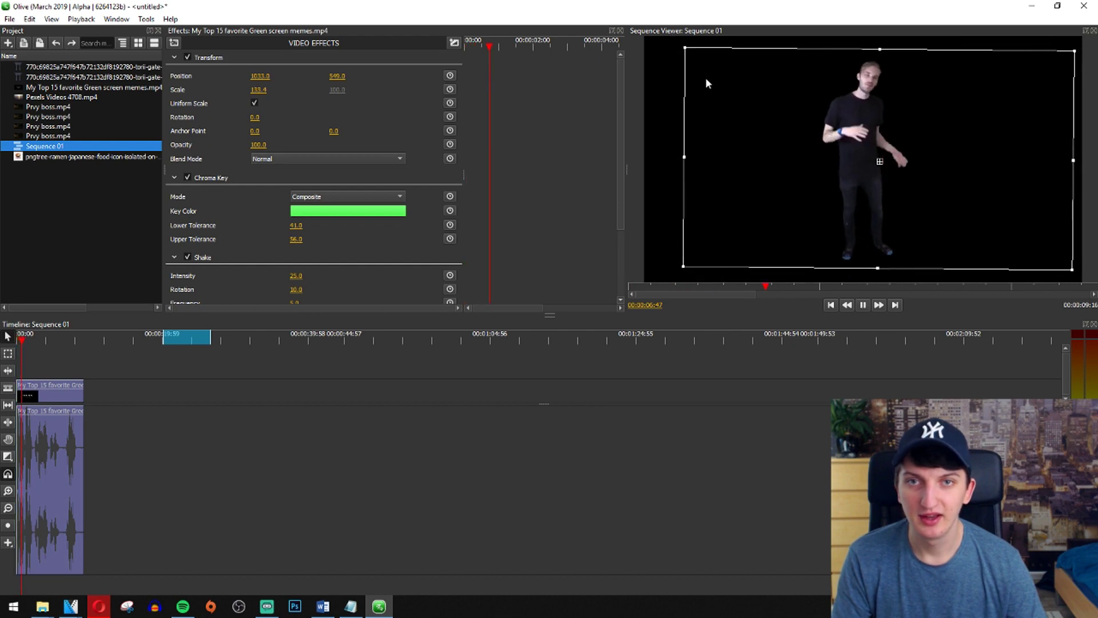
{"action": "key", "text": "space"}
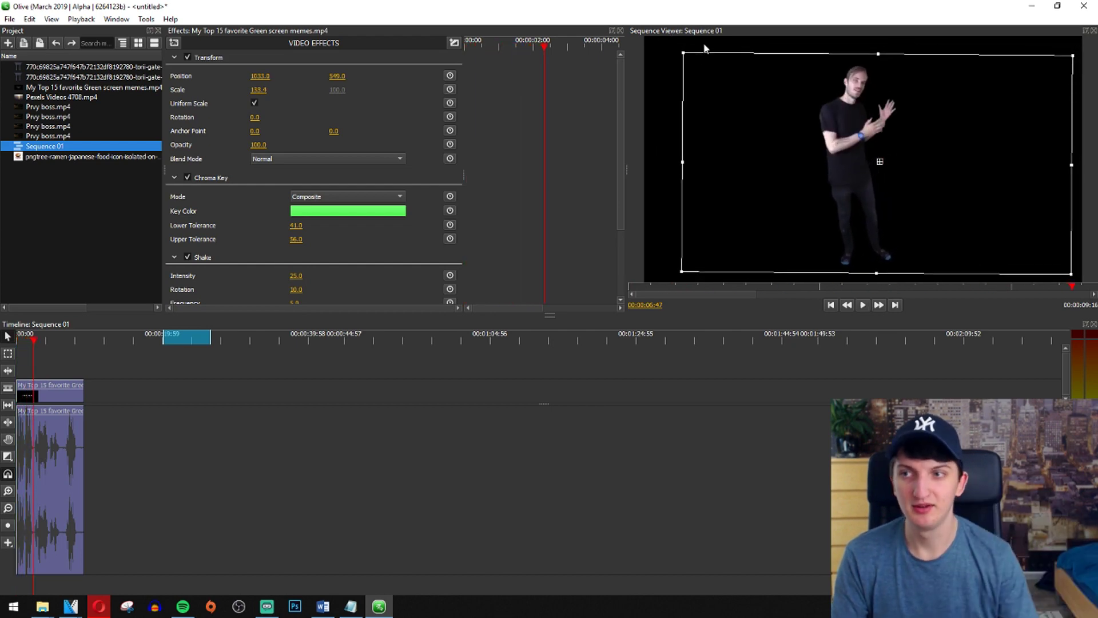
{"action": "scroll", "coordinate": [279, 254], "scroll_direction": "down", "scroll_amount": 2}
{"action": "scroll", "coordinate": [278, 255], "scroll_direction": "down", "scroll_amount": 3}
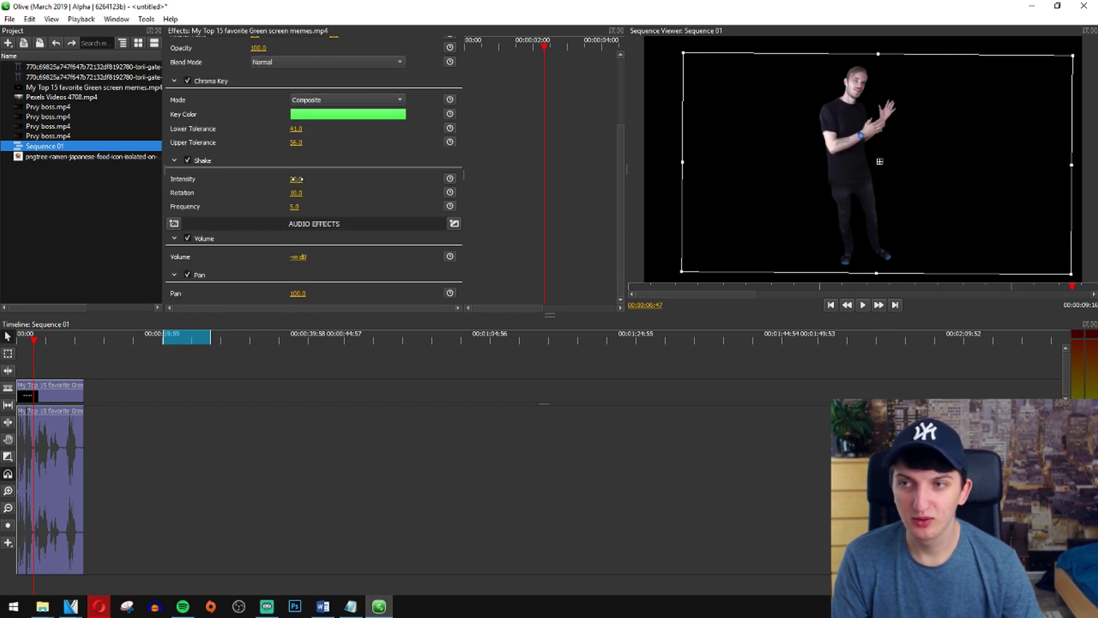
Step: Raise Shake Intensity to about 261 and Rotation to 61.0, previewing each change
{"action": "left_click_drag", "start_coordinate": [296, 179], "coordinate": [303, 179]}
{"action": "key", "text": "space"}
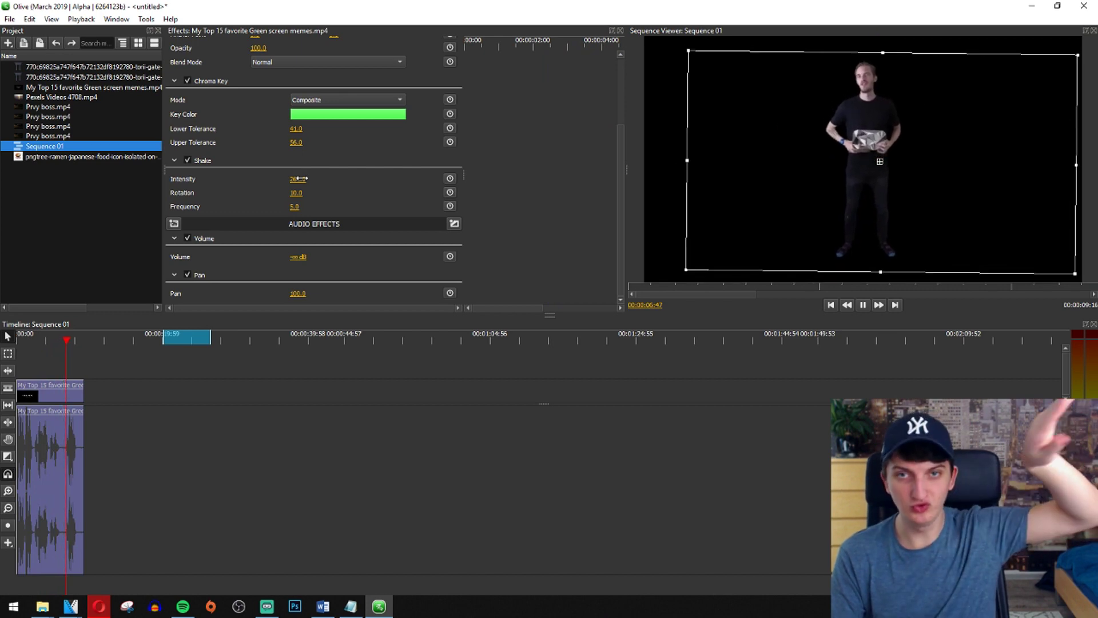
{"action": "key", "text": "space"}
{"action": "left_click_drag", "start_coordinate": [295, 193], "coordinate": [289, 193]}
{"action": "key", "text": "space"}
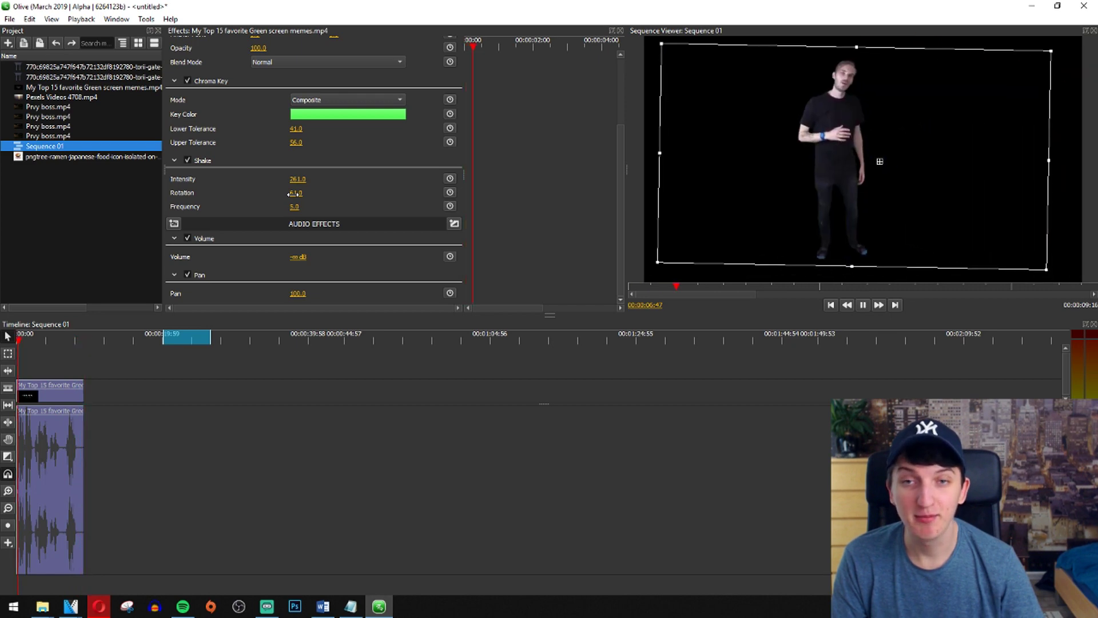
{"action": "key", "text": "space"}
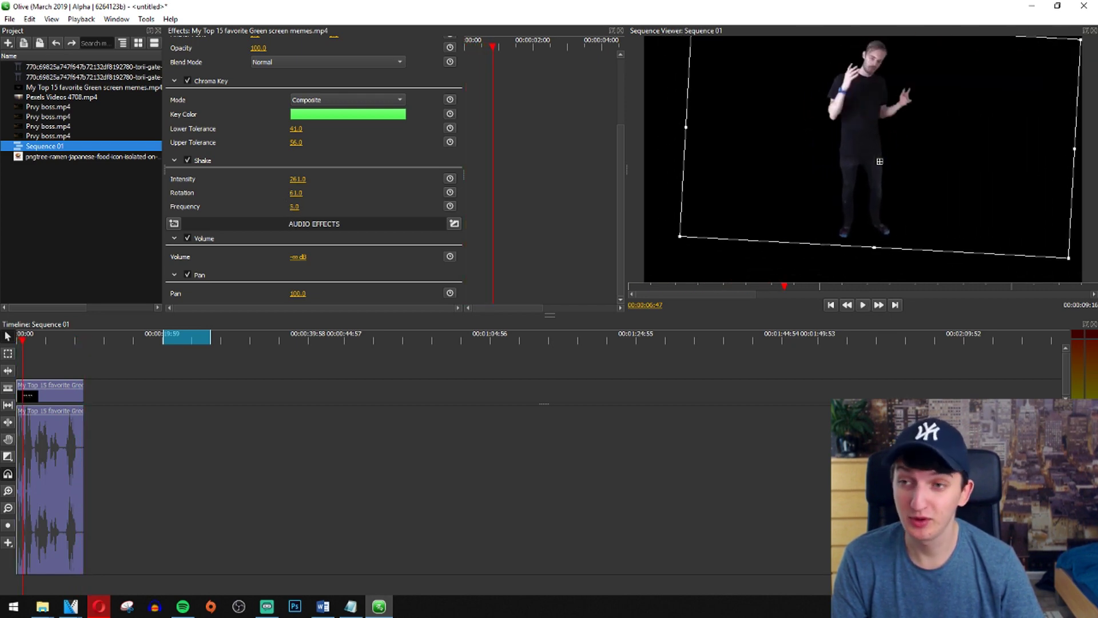
Step: Push Shake Frequency up to 46.0 and play back the faster shake
{"action": "left_click_drag", "start_coordinate": [294, 206], "coordinate": [322, 206]}
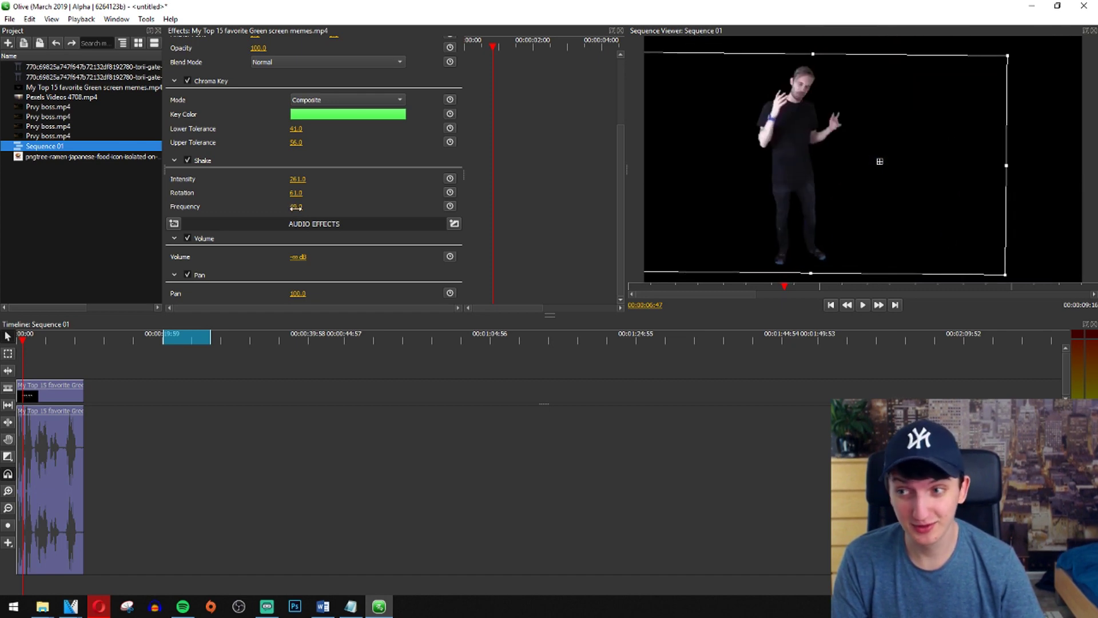
{"action": "key", "text": "space"}
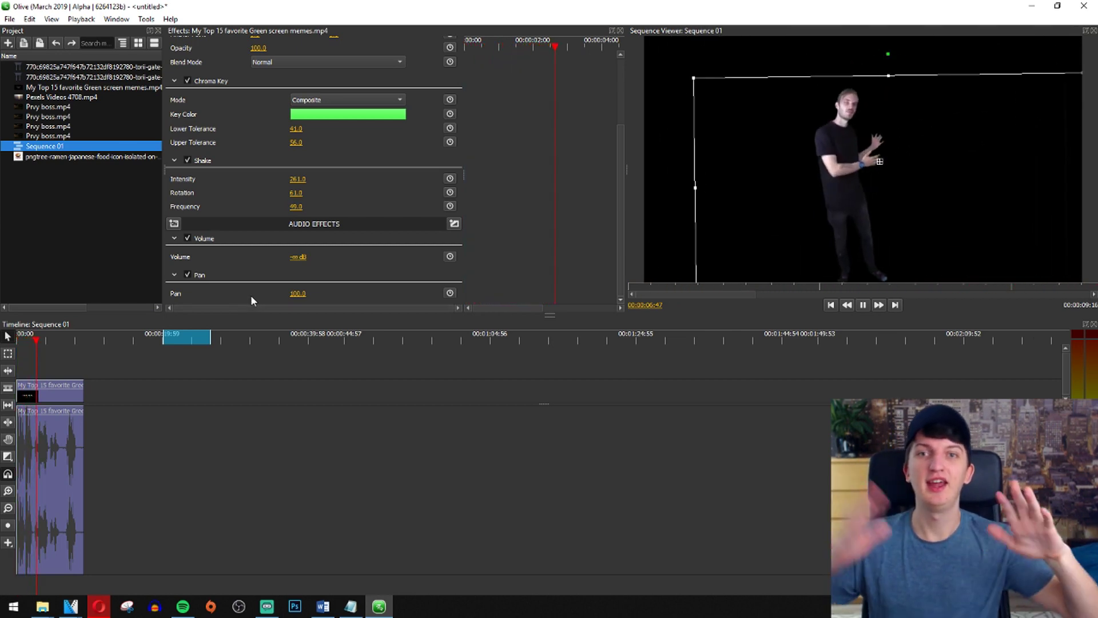
{"action": "key", "text": "space"}
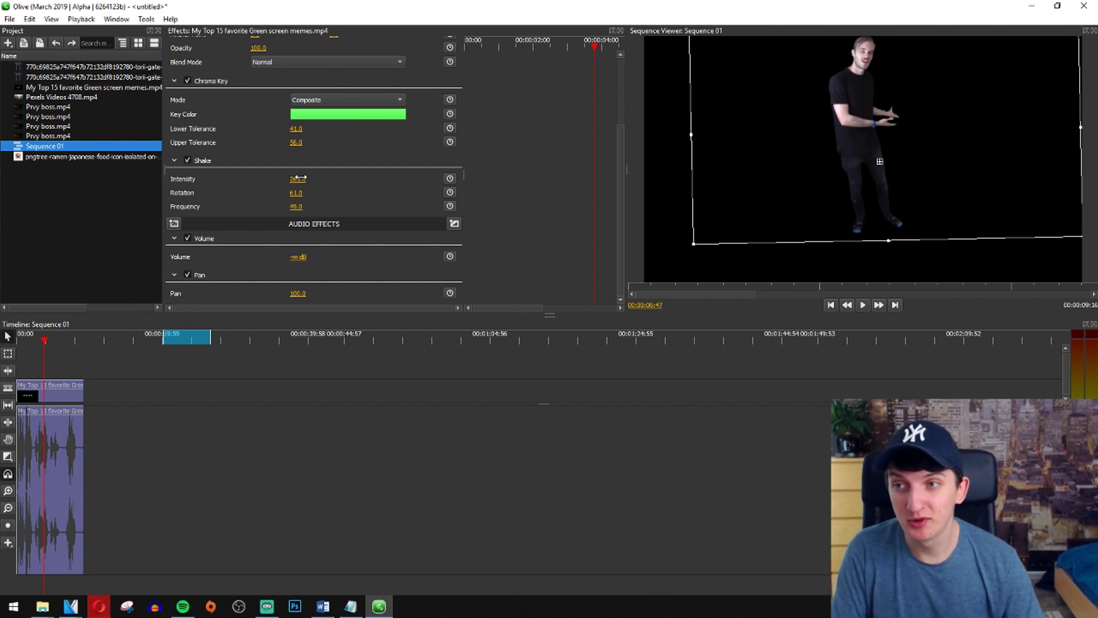
Step: Preview the clip, then reset Shake Intensity to 0 and bring it back up to 26
{"action": "key", "text": "space"}
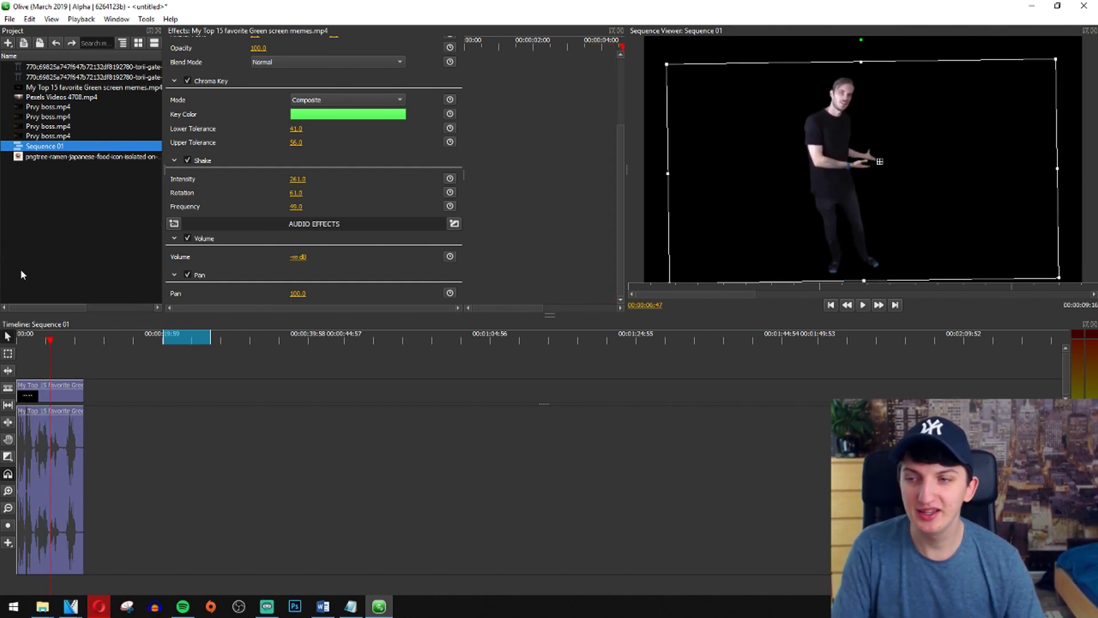
{"action": "left_click_drag", "start_coordinate": [51, 342], "coordinate": [75, 340]}
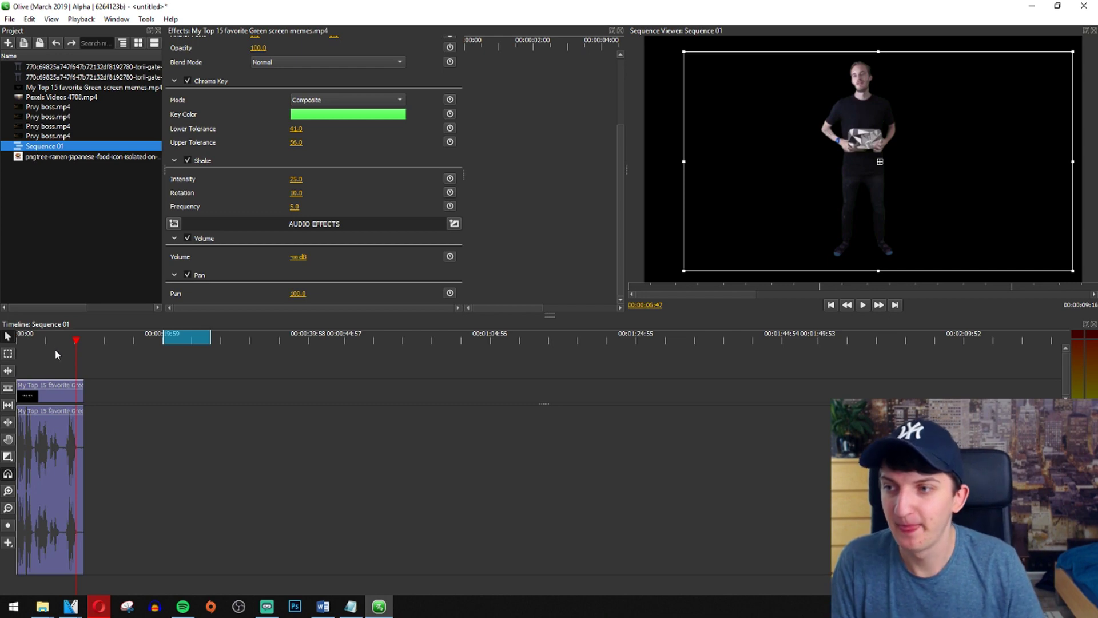
{"action": "left_click_drag", "start_coordinate": [78, 339], "coordinate": [64, 342]}
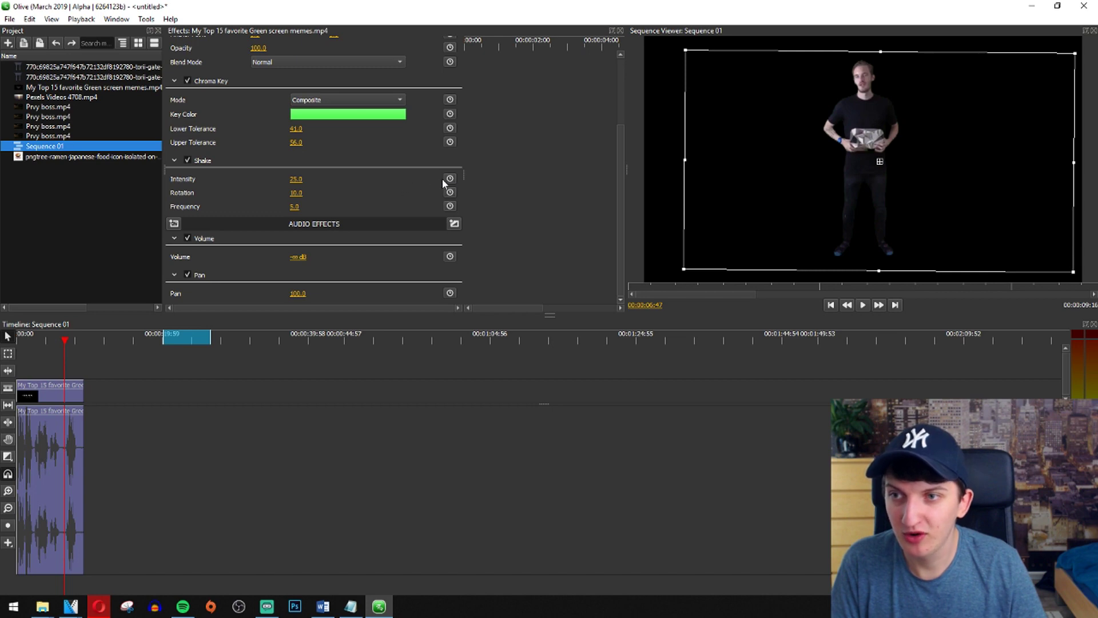
{"action": "left_click", "coordinate": [294, 179]}
{"action": "type", "text": "0"}
{"action": "key", "text": "Return"}
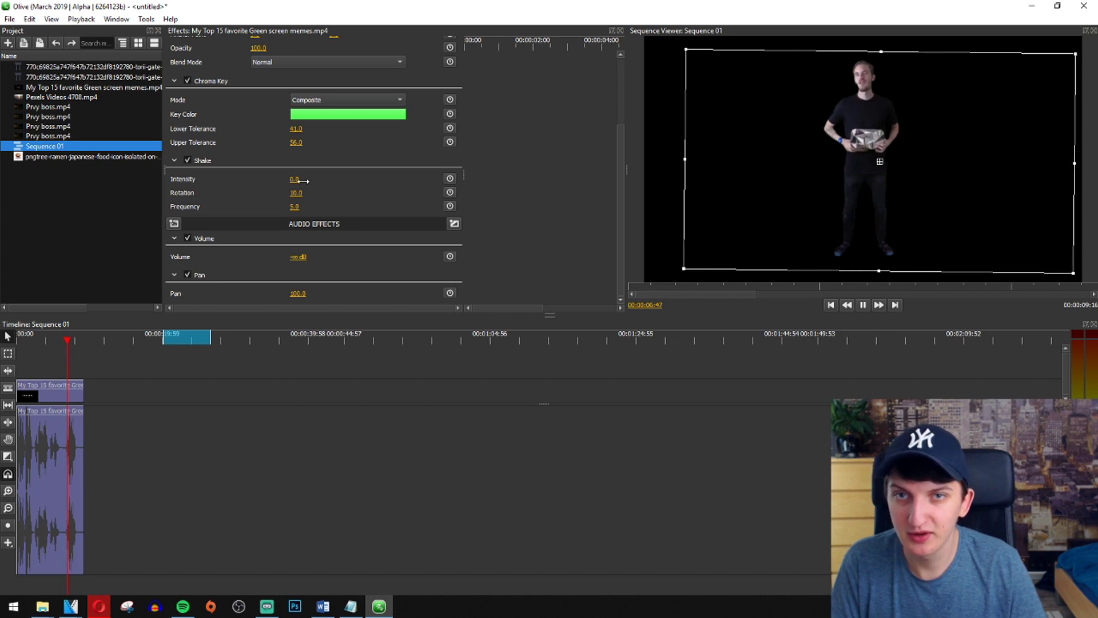
{"action": "left_click_drag", "start_coordinate": [298, 179], "coordinate": [312, 179]}
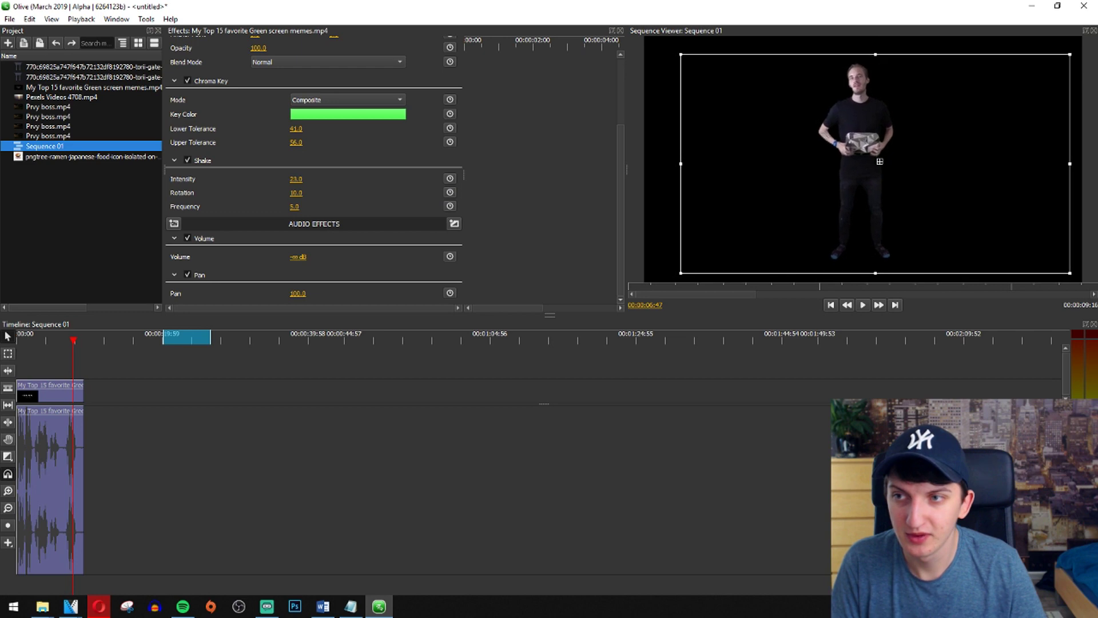
{"action": "left_click_drag", "start_coordinate": [296, 179], "coordinate": [291, 206]}
Step: Preview with Frequency at 0, position the playhead, and enable keyframing on Shake Frequency
{"action": "key", "text": "space"}
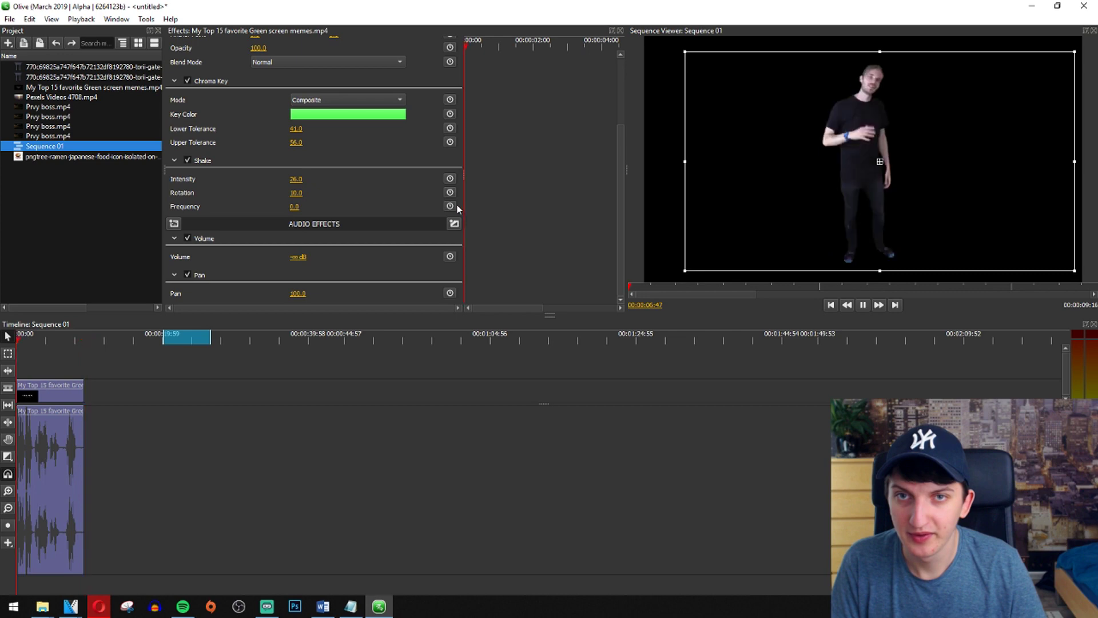
{"action": "left_click_drag", "start_coordinate": [74, 345], "coordinate": [63, 344]}
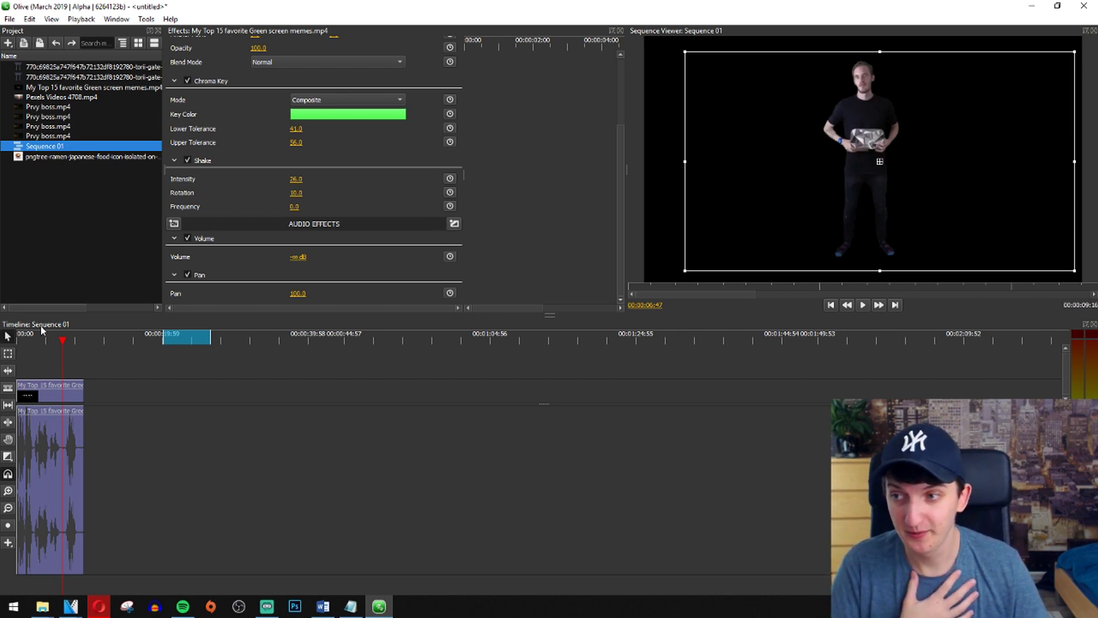
{"action": "left_click", "coordinate": [450, 207]}
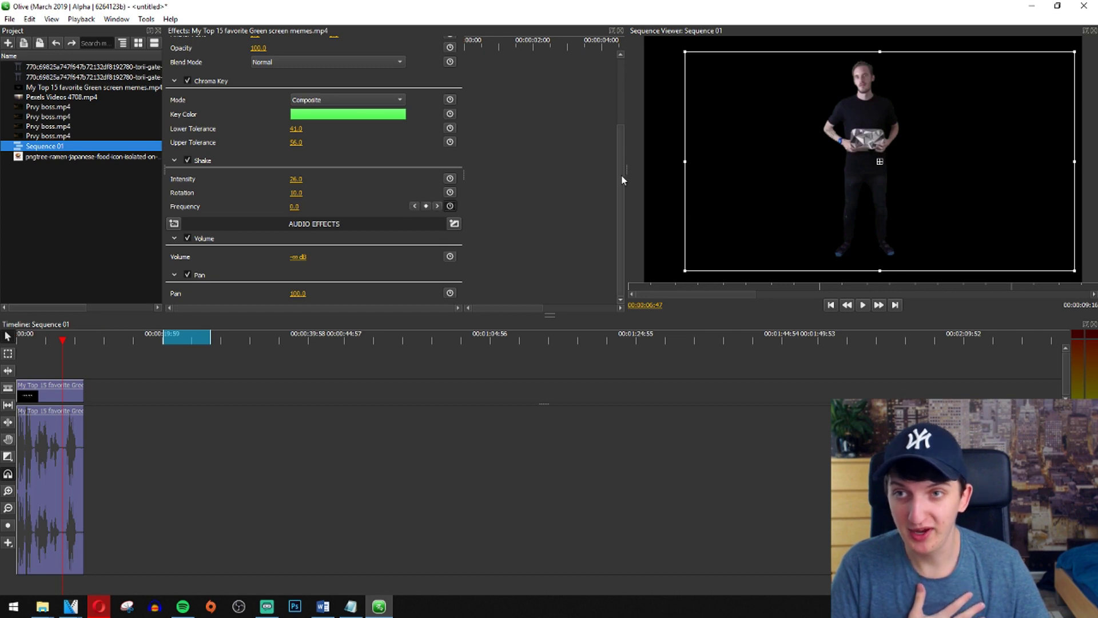
Step: Move the playhead further along the clip for a second Frequency keyframe at 0
{"action": "left_click_drag", "start_coordinate": [511, 303], "coordinate": [594, 311]}
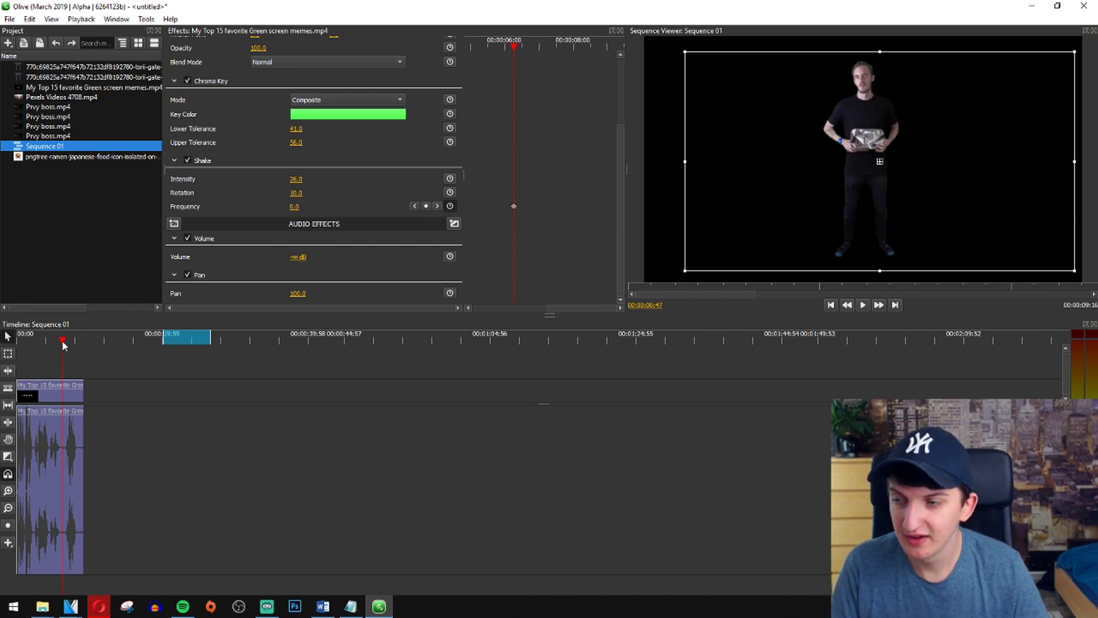
{"action": "left_click_drag", "start_coordinate": [63, 343], "coordinate": [78, 345]}
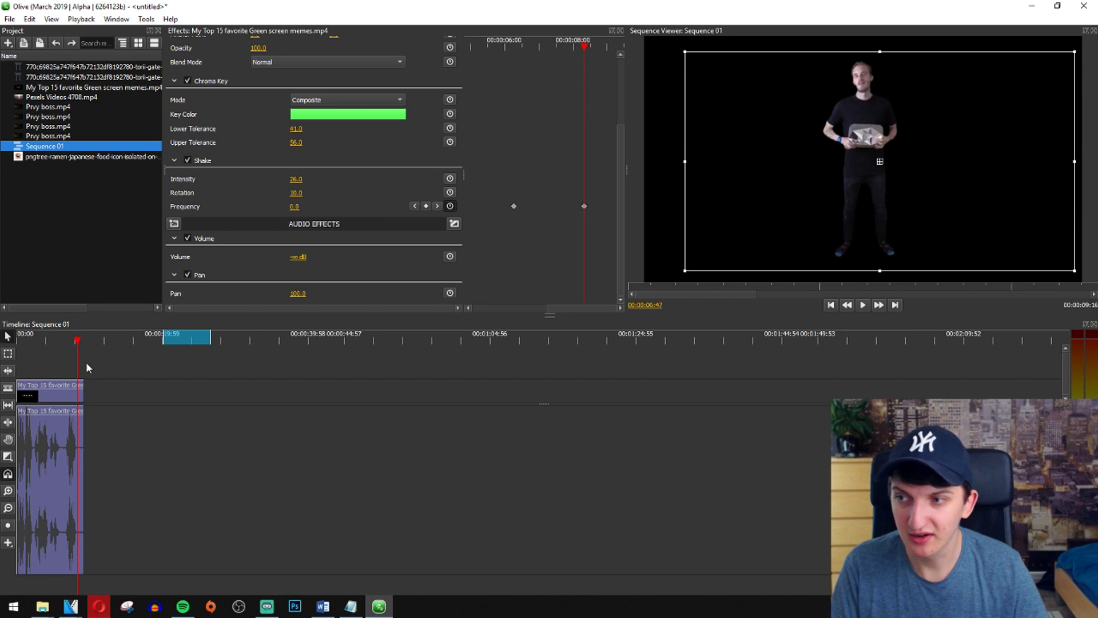
{"action": "left_click_drag", "start_coordinate": [78, 343], "coordinate": [69, 349]}
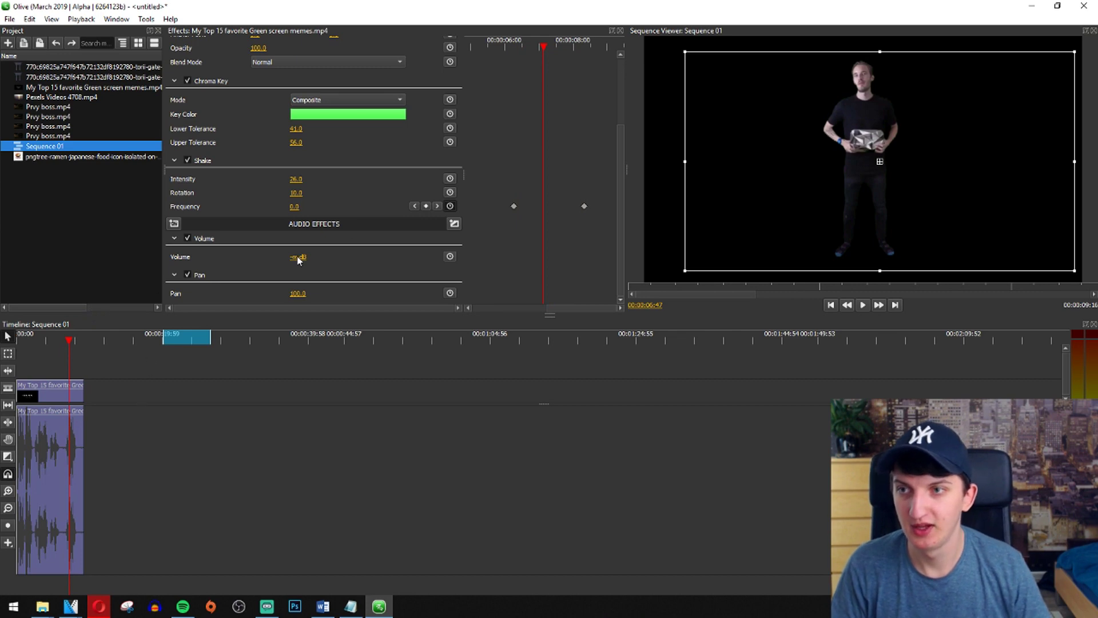
Step: Keyframe Frequency 38 mid-clip, set Shake Intensity to 92, and preview playback from the start
{"action": "left_click_drag", "start_coordinate": [292, 208], "coordinate": [312, 179]}
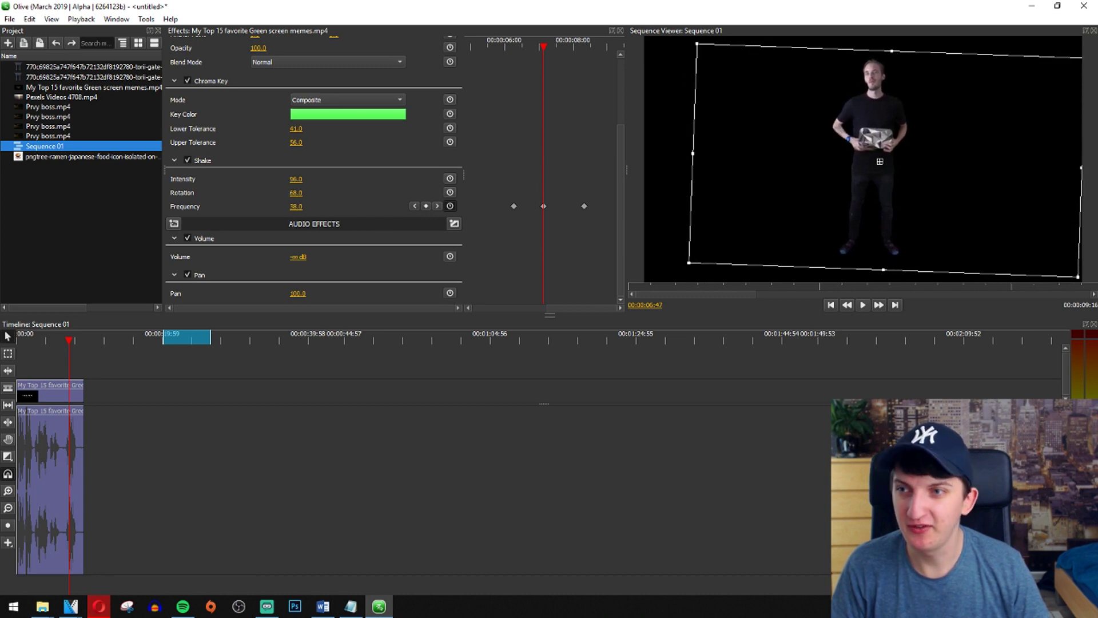
{"action": "left_click_drag", "start_coordinate": [312, 179], "coordinate": [306, 179]}
{"action": "left_click", "coordinate": [55, 341]}
{"action": "key", "text": "space"}
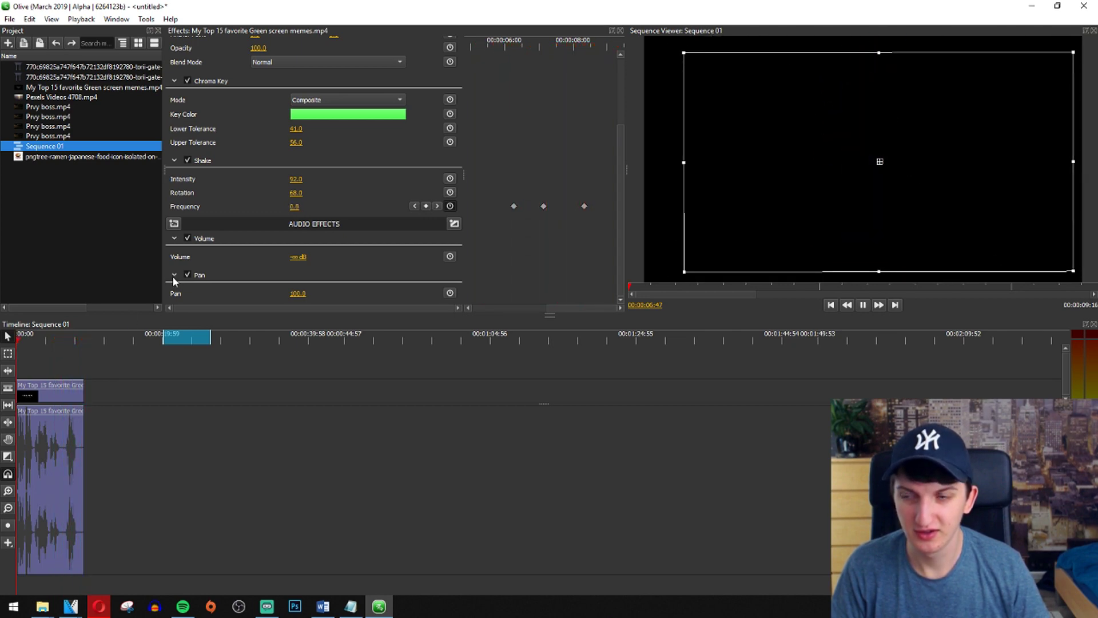
{"action": "left_click", "coordinate": [23, 340]}
{"action": "key", "text": "space"}
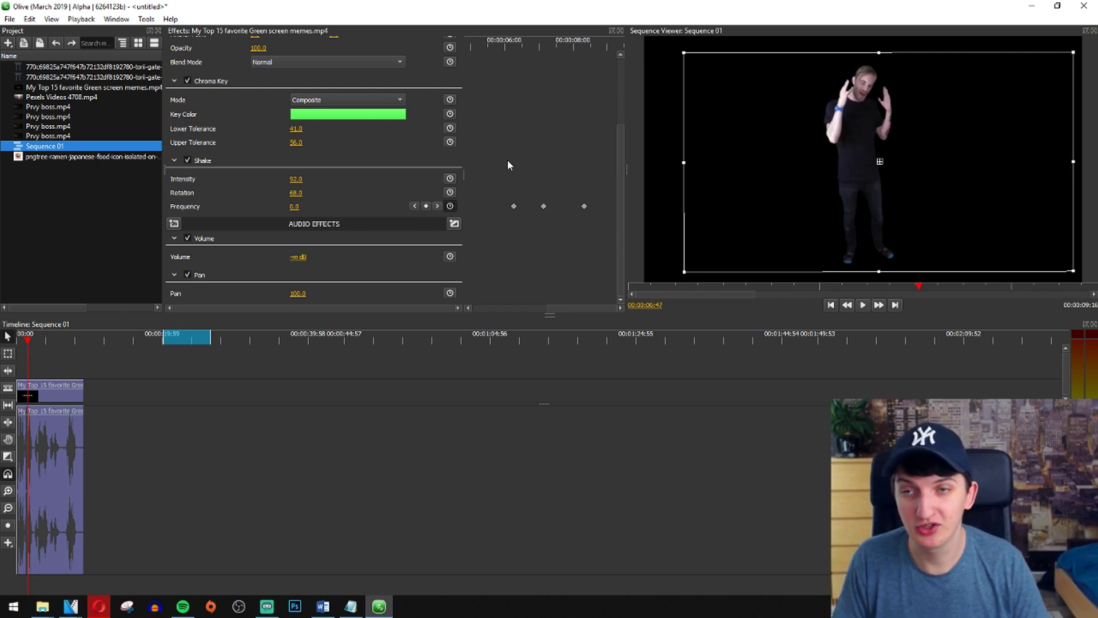
{"action": "scroll", "coordinate": [509, 163], "scroll_direction": "up", "scroll_amount": 3}
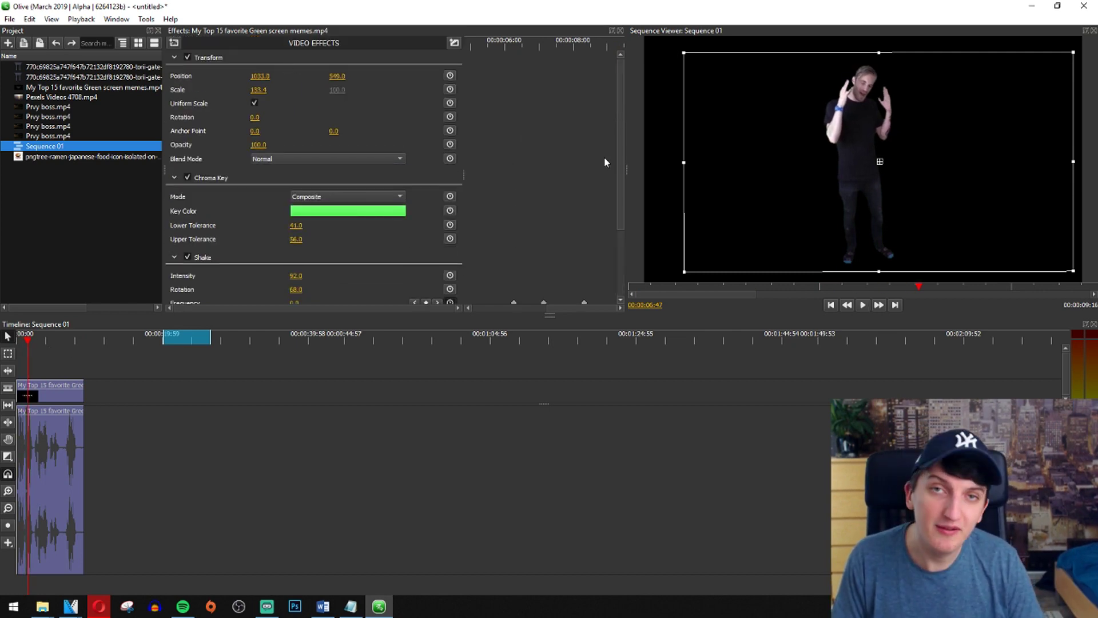